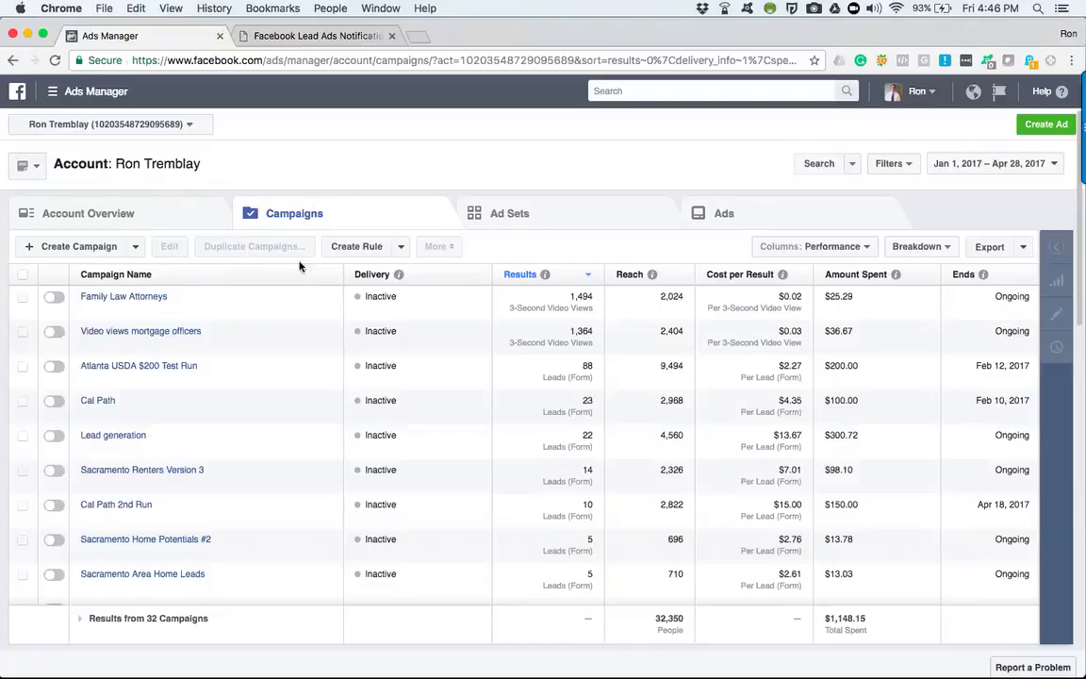
- Select the Atlanta USDA $200 Test Run campaign and show its Atlanta 23+ ad set
left_click(212, 377)
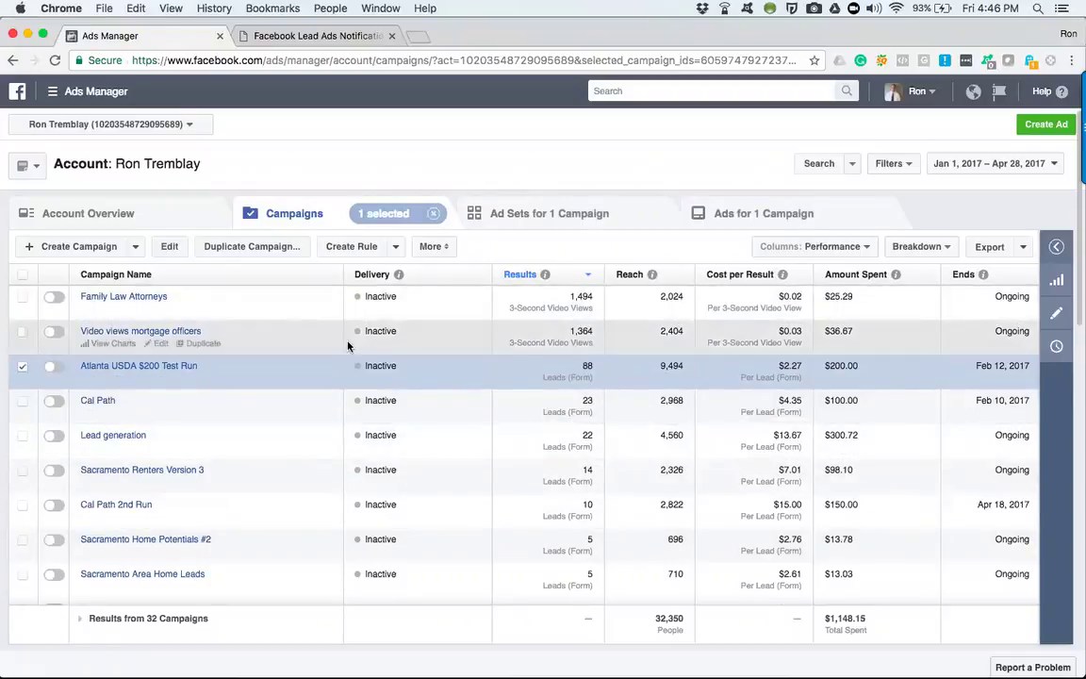
left_click(131, 367)
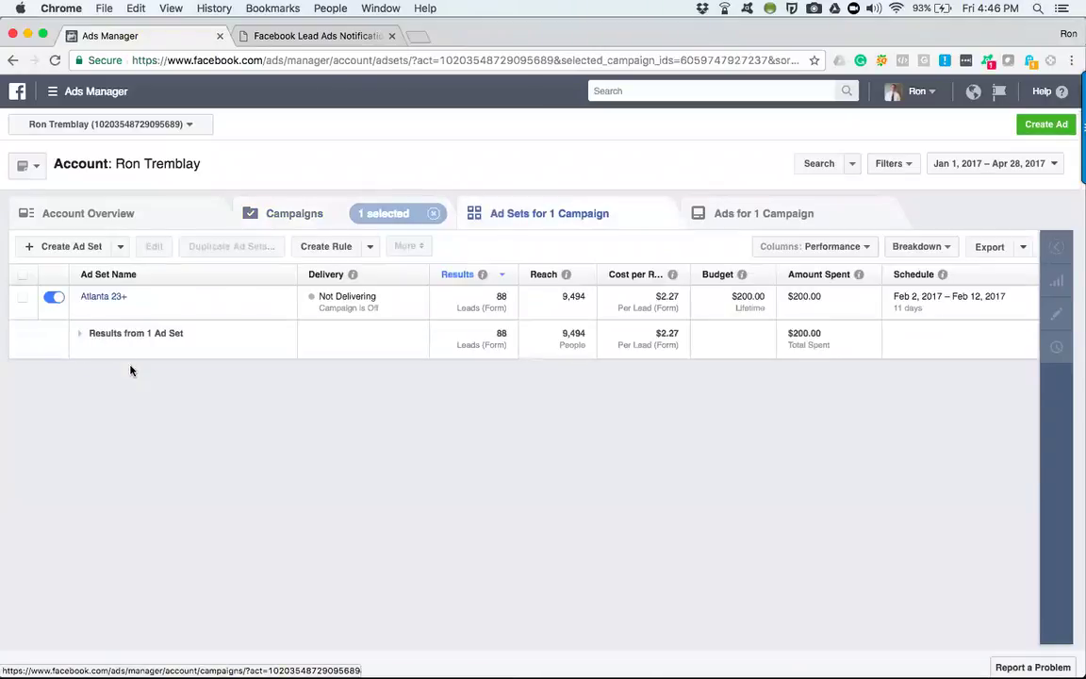
left_click(111, 298)
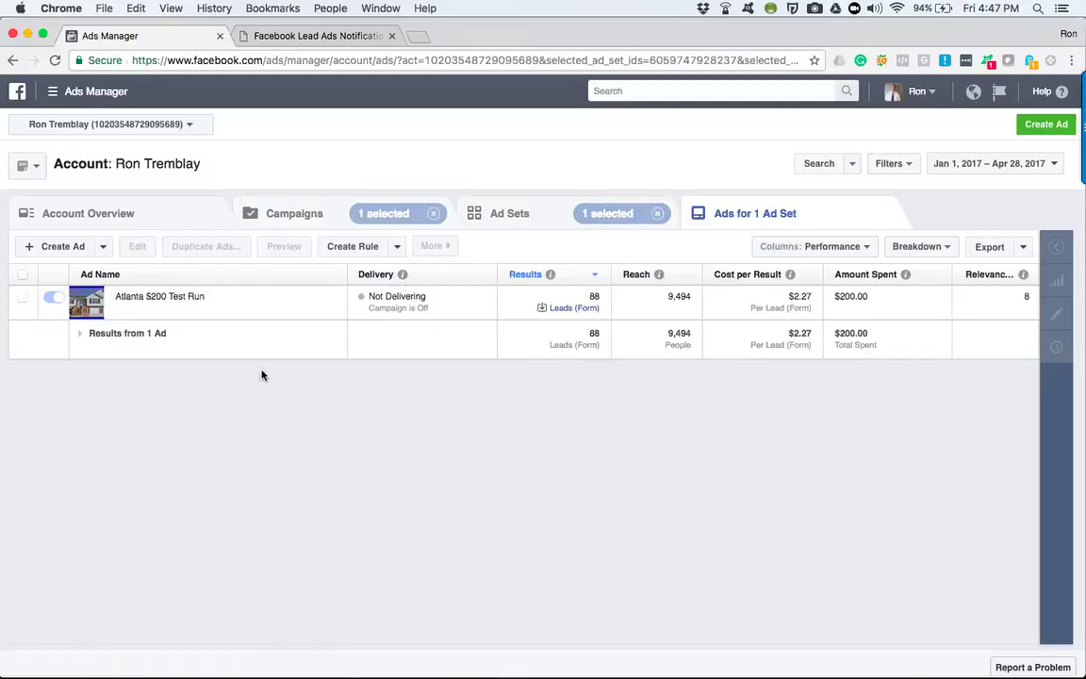
- Download the Atlanta $200 Test Run form leads as a CSV and open the file
left_click(569, 312)
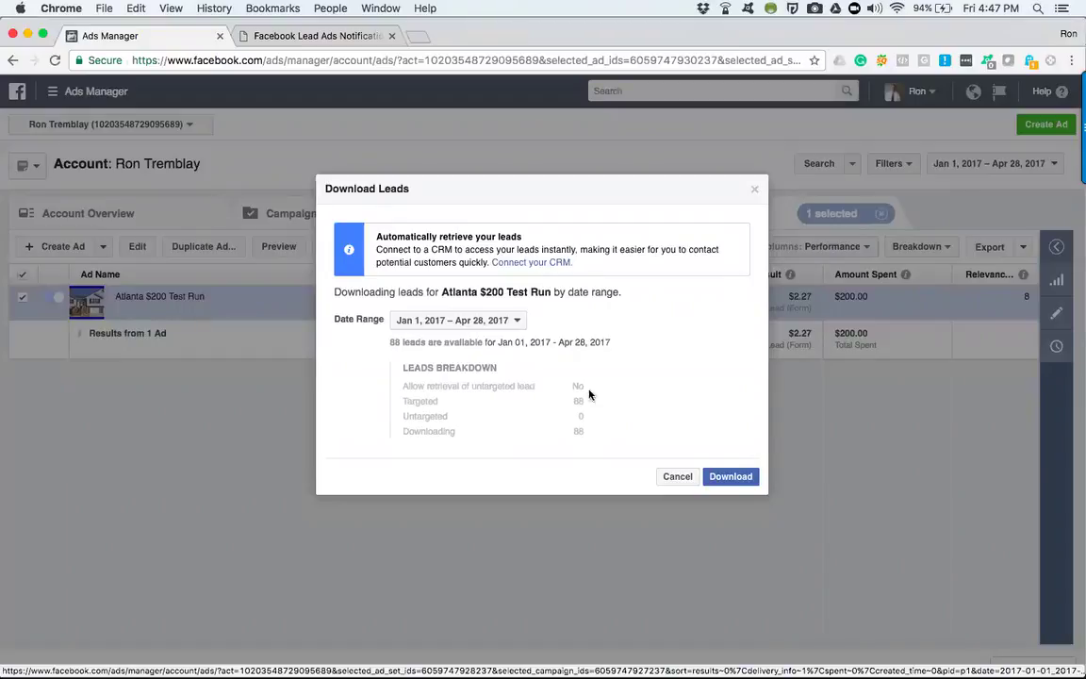
left_click(728, 477)
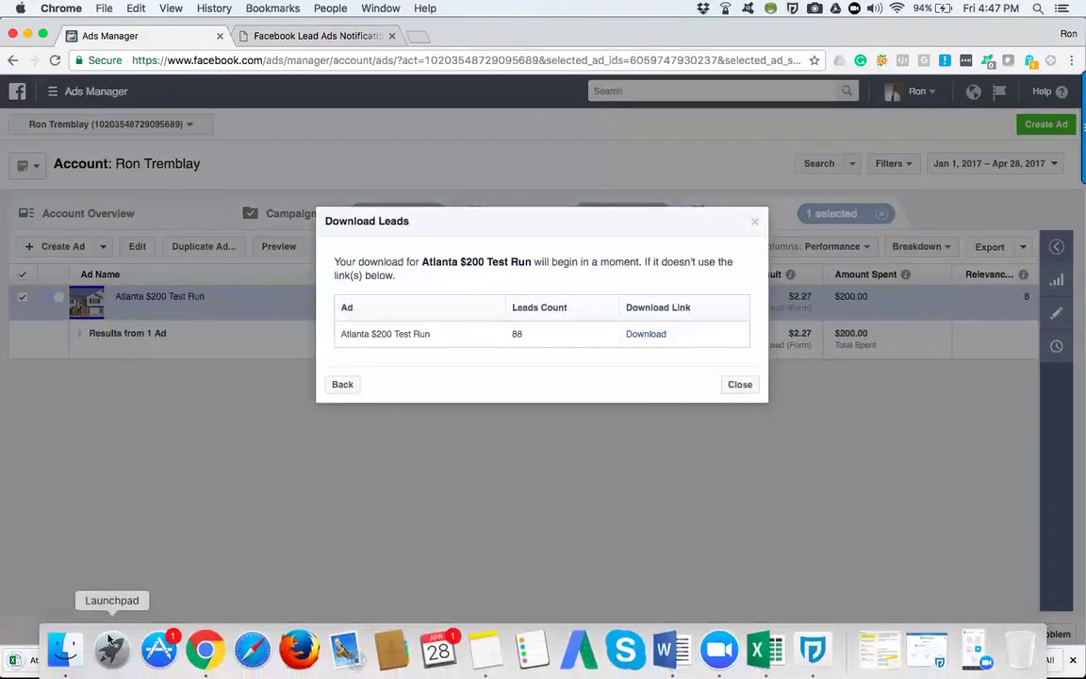
left_click(152, 660)
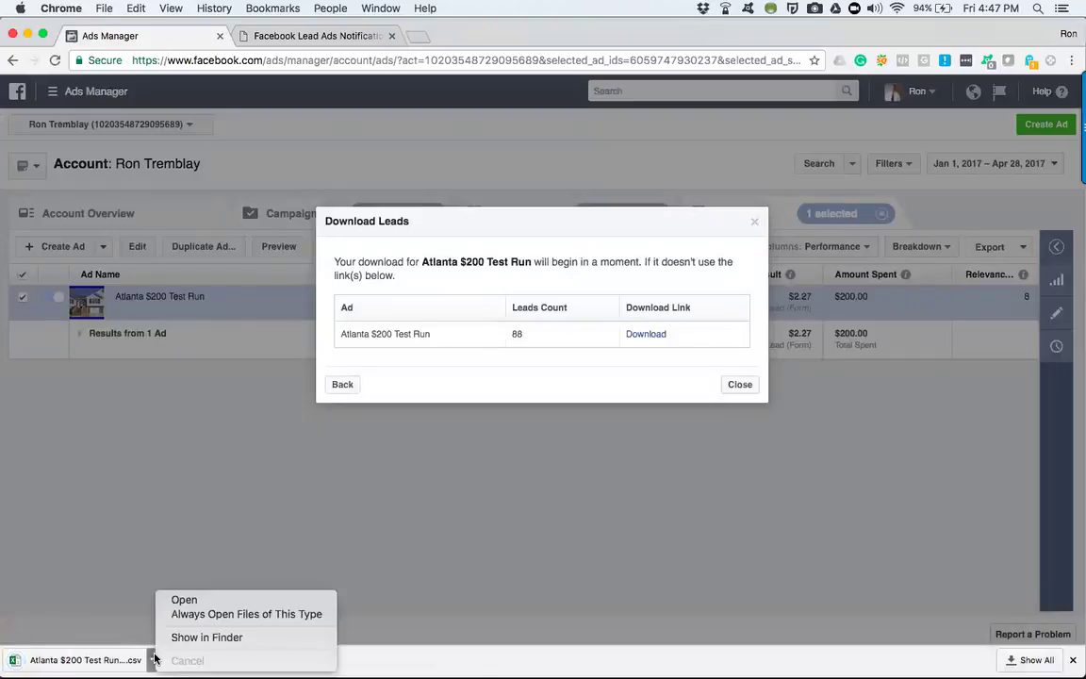
left_click(193, 602)
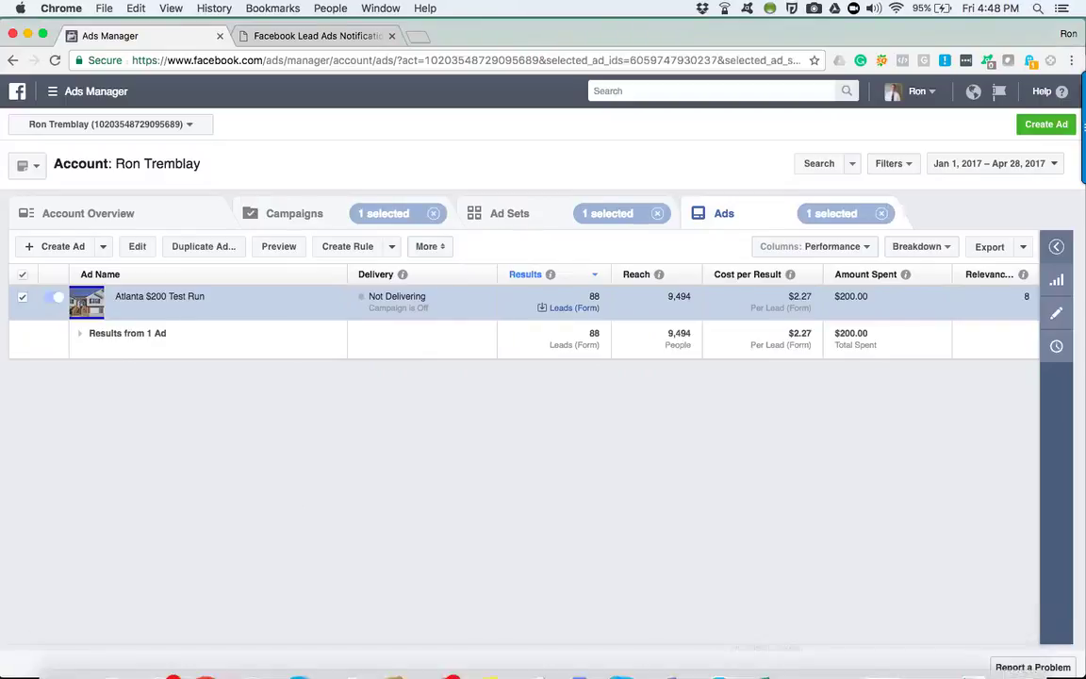
- In the leads spreadsheet, check the id, created_time, ad_id and ad_name columns and their first values
left_click(766, 650)
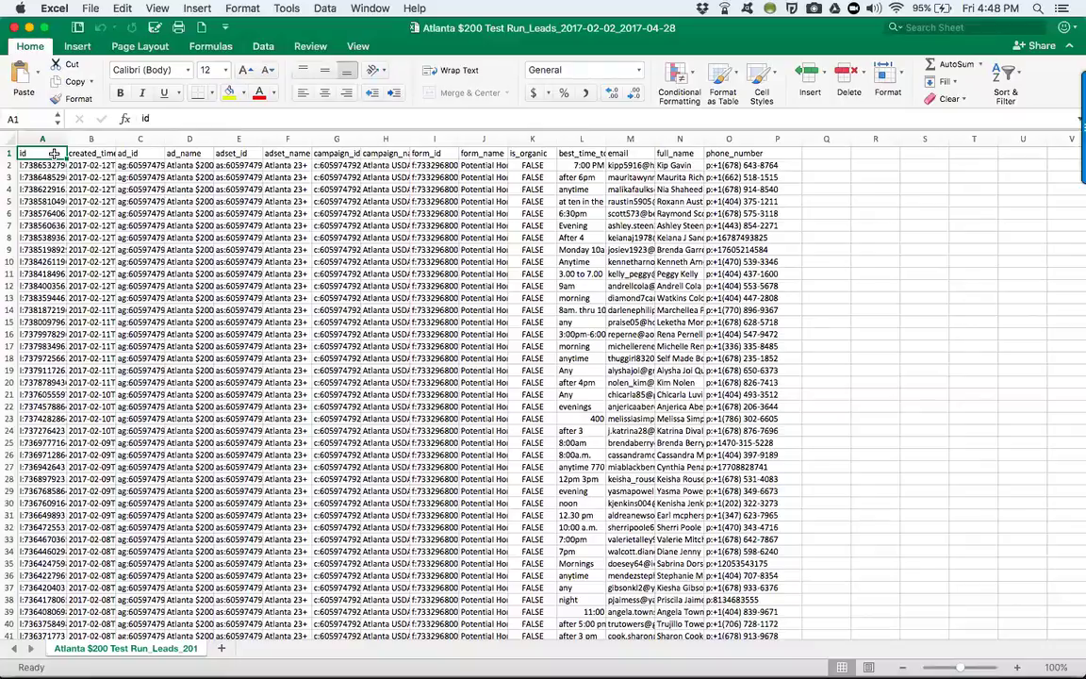
key("Down")
key("Down")
key("Down")
key("Down")
key("Down")
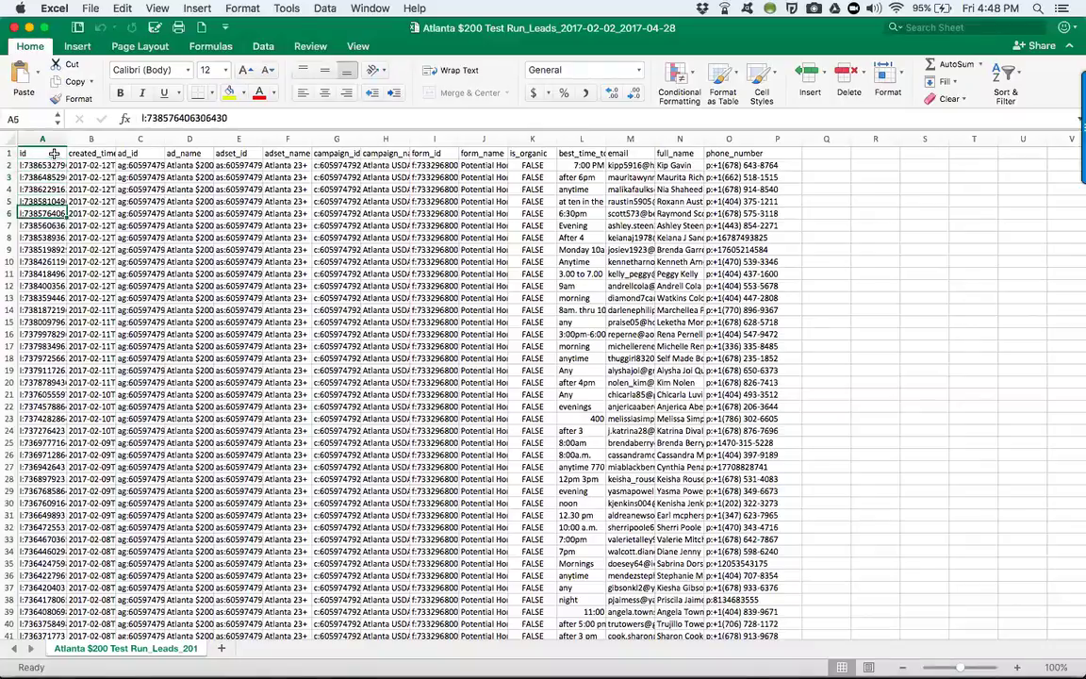
key("Up")
key("Up")
key("Up")
key("Up")
key("Up")
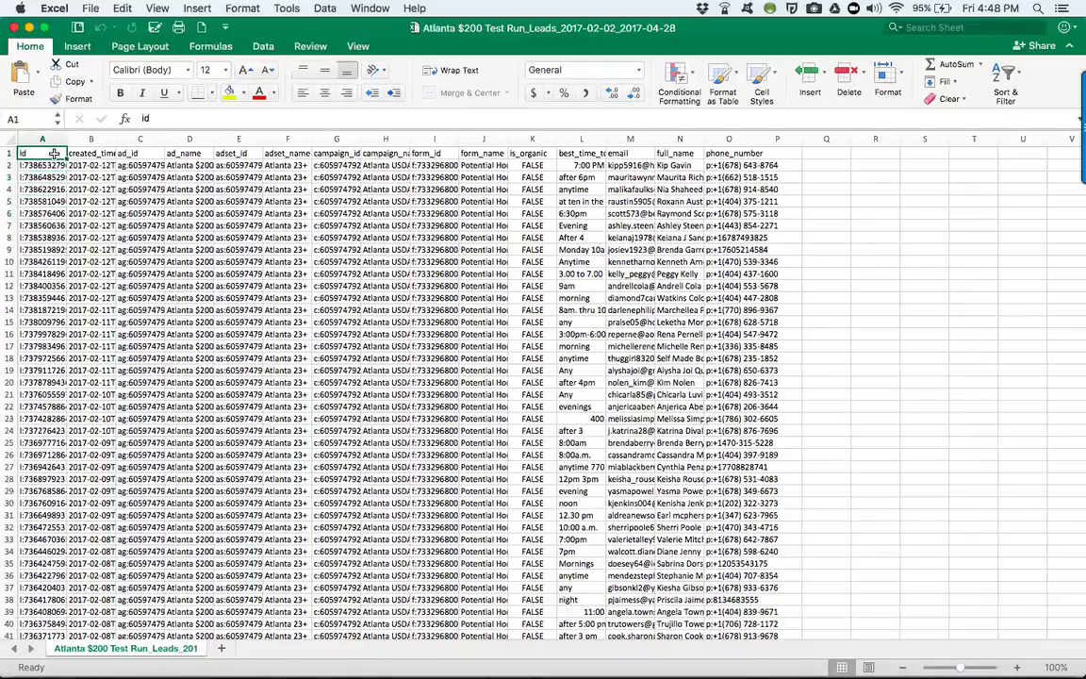
key("Down")
key("Up")
key("Right")
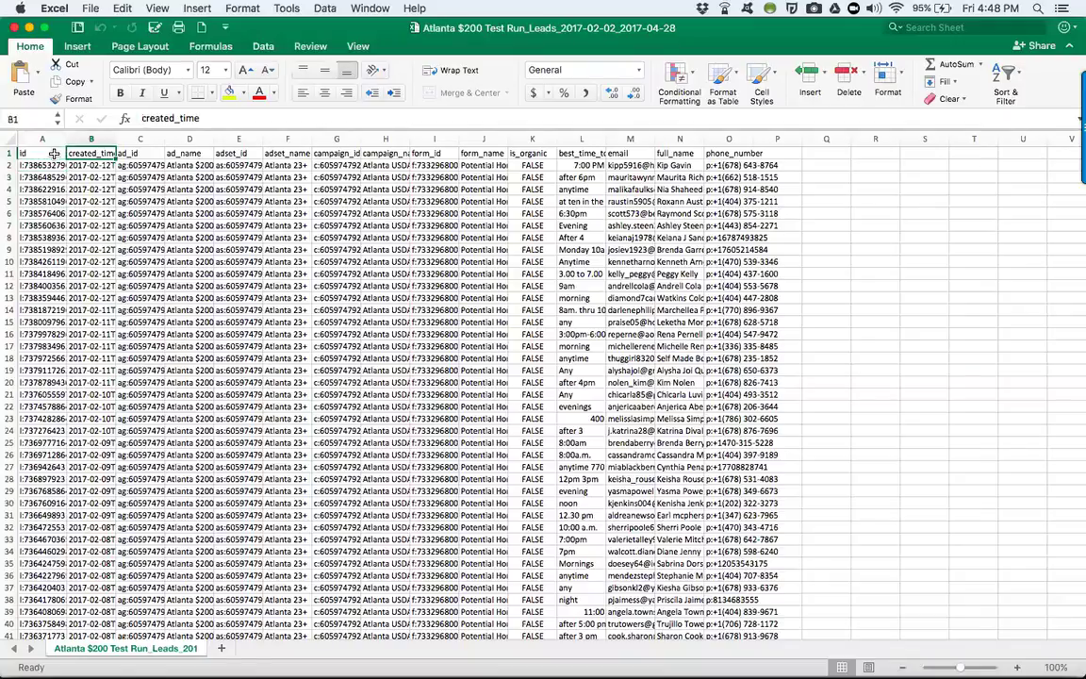
key("Down")
key("Down")
key("Down")
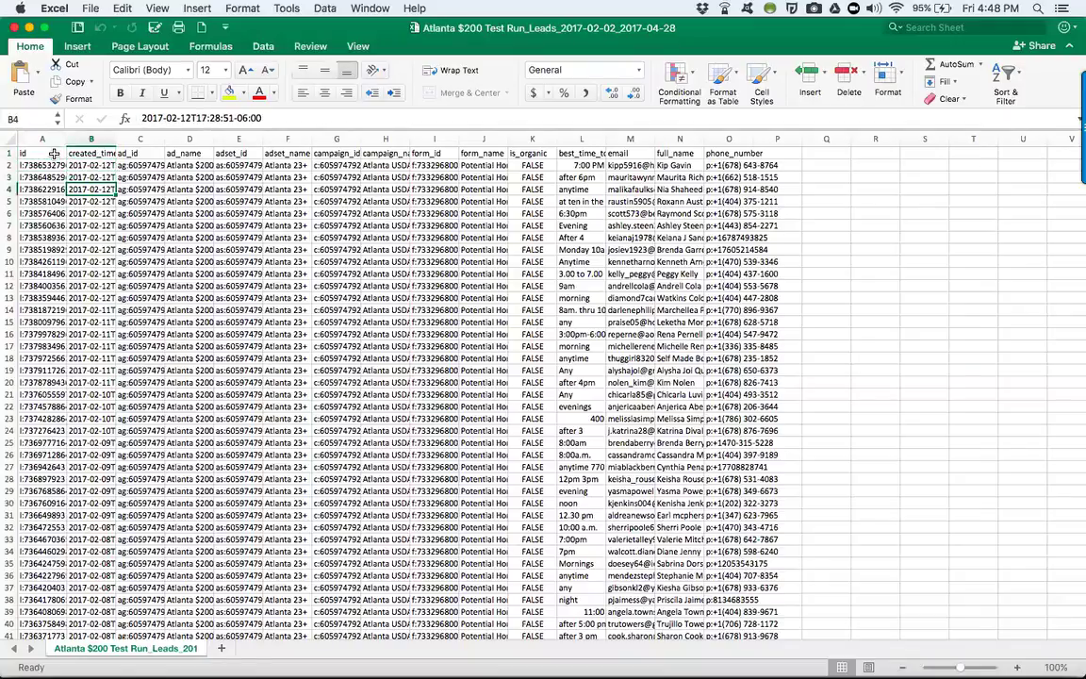
key("Up")
key("Up")
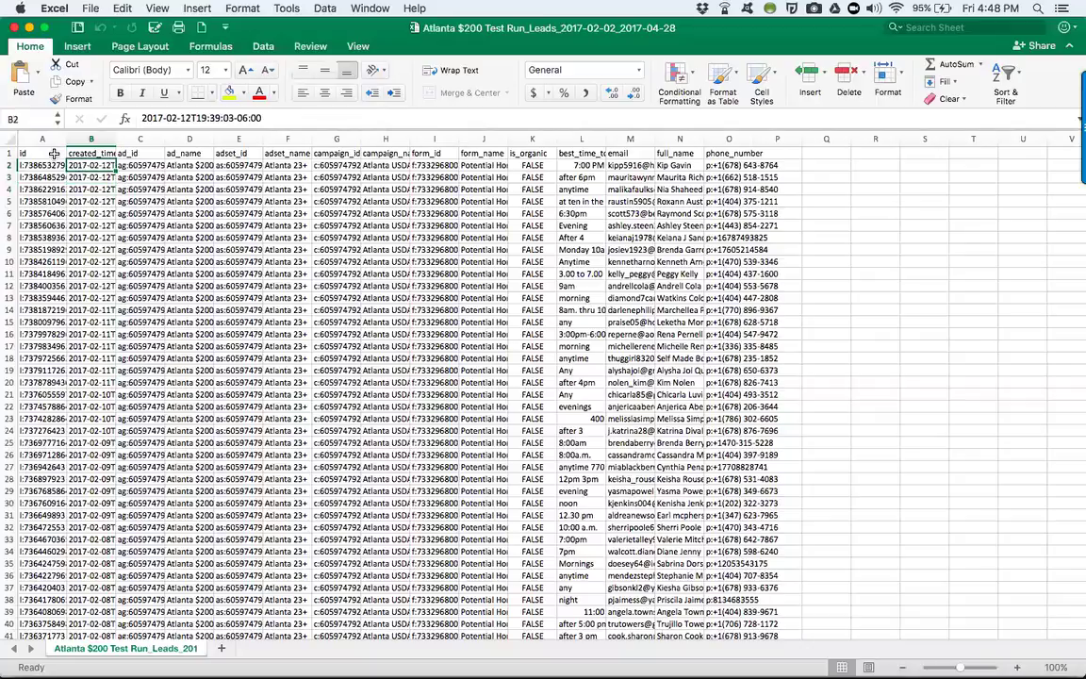
key("Up")
key("Right")
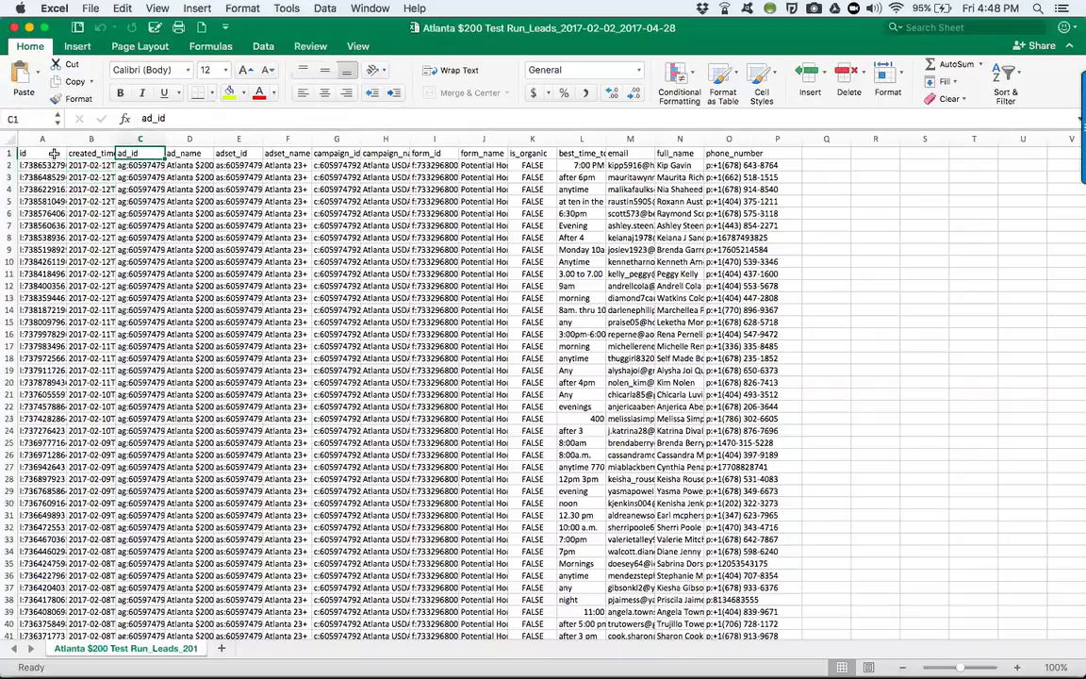
key("Down")
key("Down")
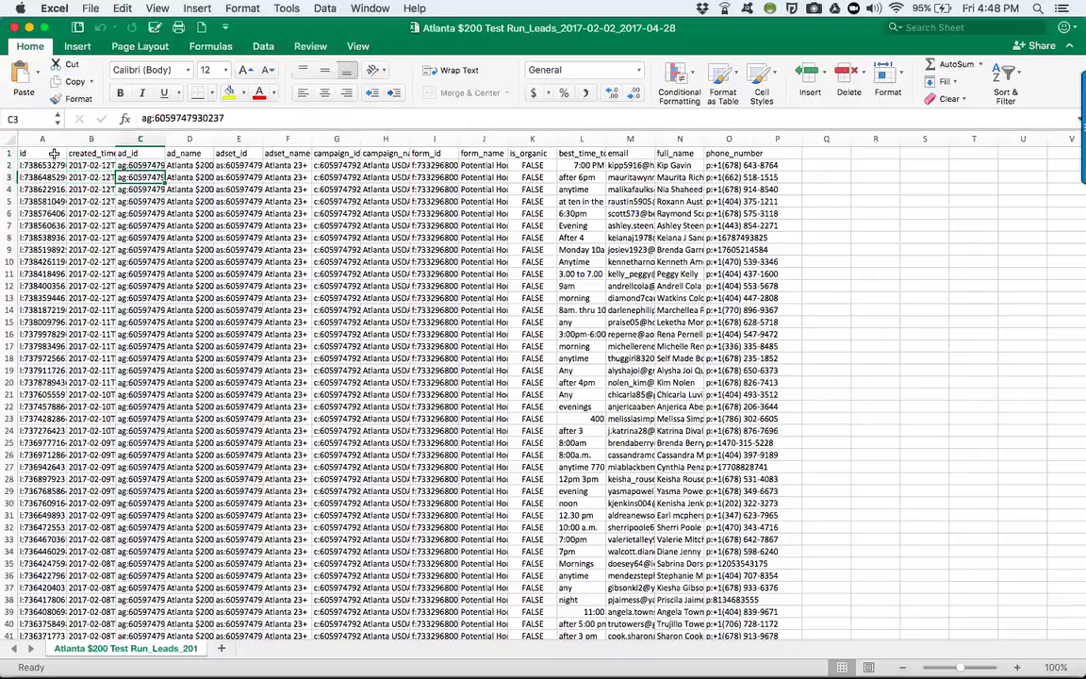
key("Up")
key("Up")
key("Right")
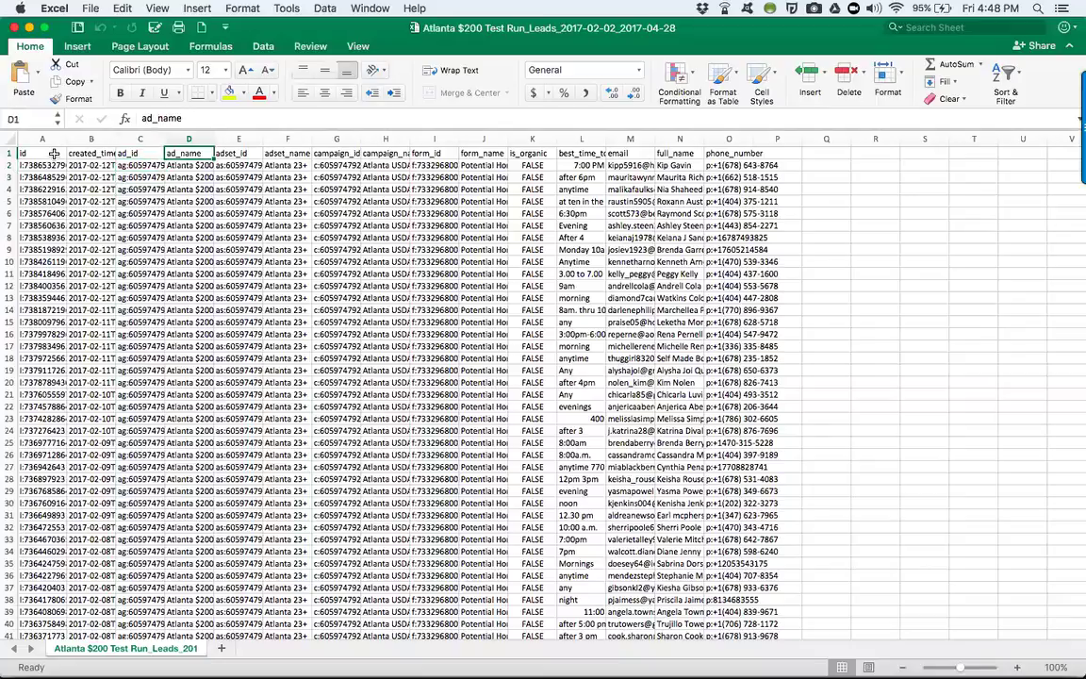
key("Down")
key("Up")
- Check row 2 values from adset_id through form_name, ending on the is_organic column heading
key("Right")
key("Down")
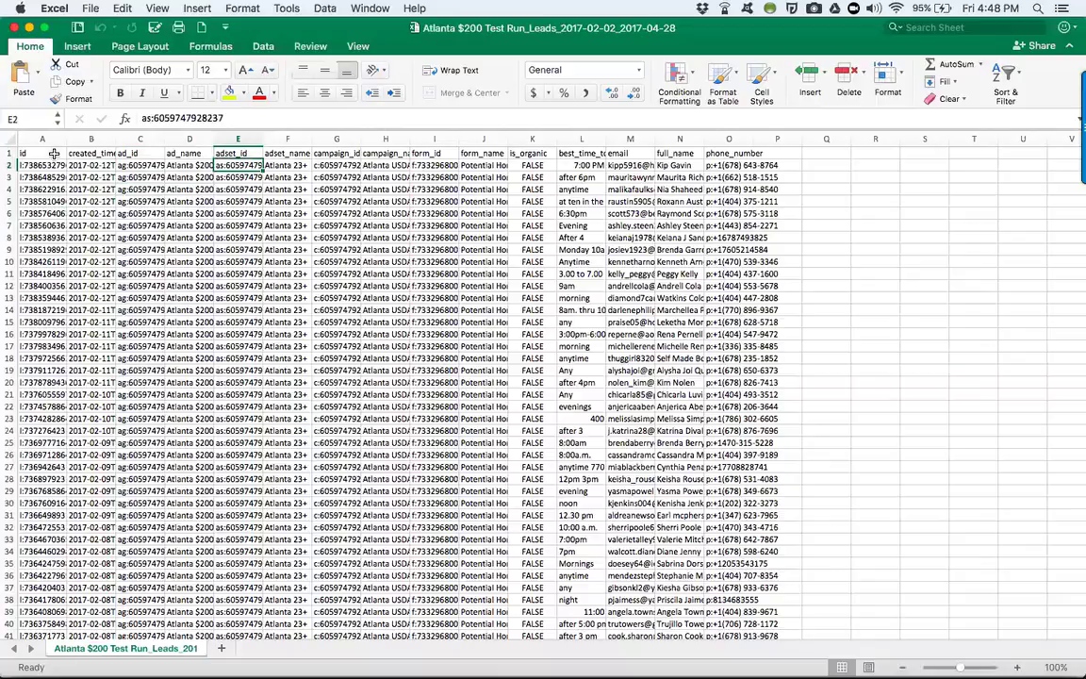
key("Up")
key("Right")
key("Down")
key("Up")
key("Right")
key("Down")
key("Up")
key("Right")
key("Down")
key("Up")
key("Right")
key("Down")
key("Up")
key("Right")
key("Down")
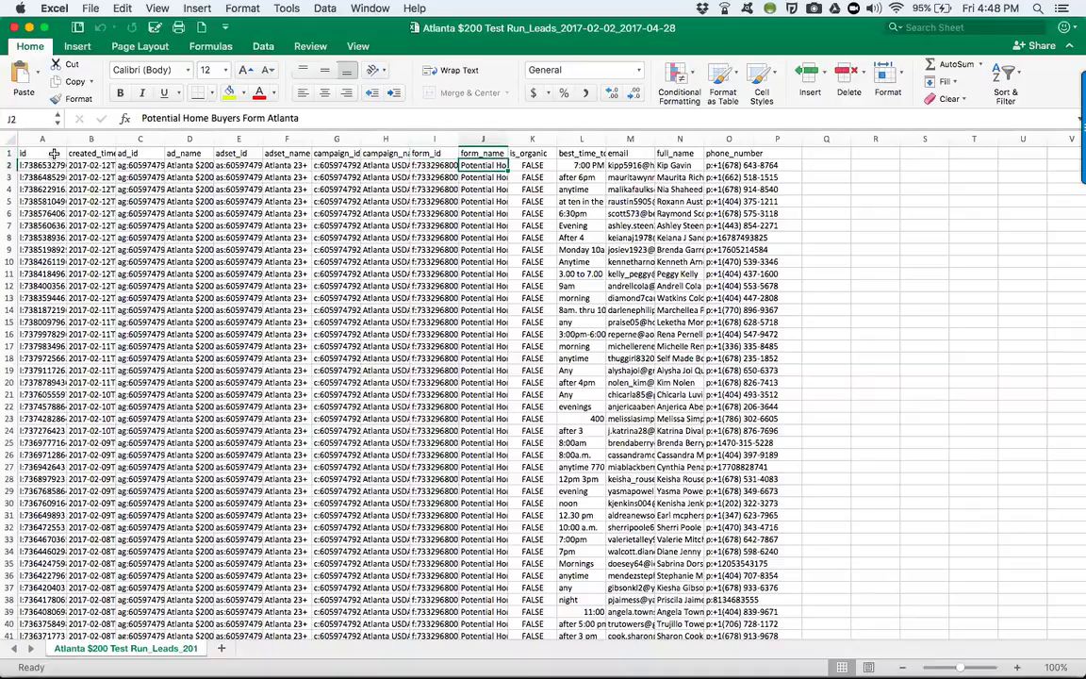
key("Up")
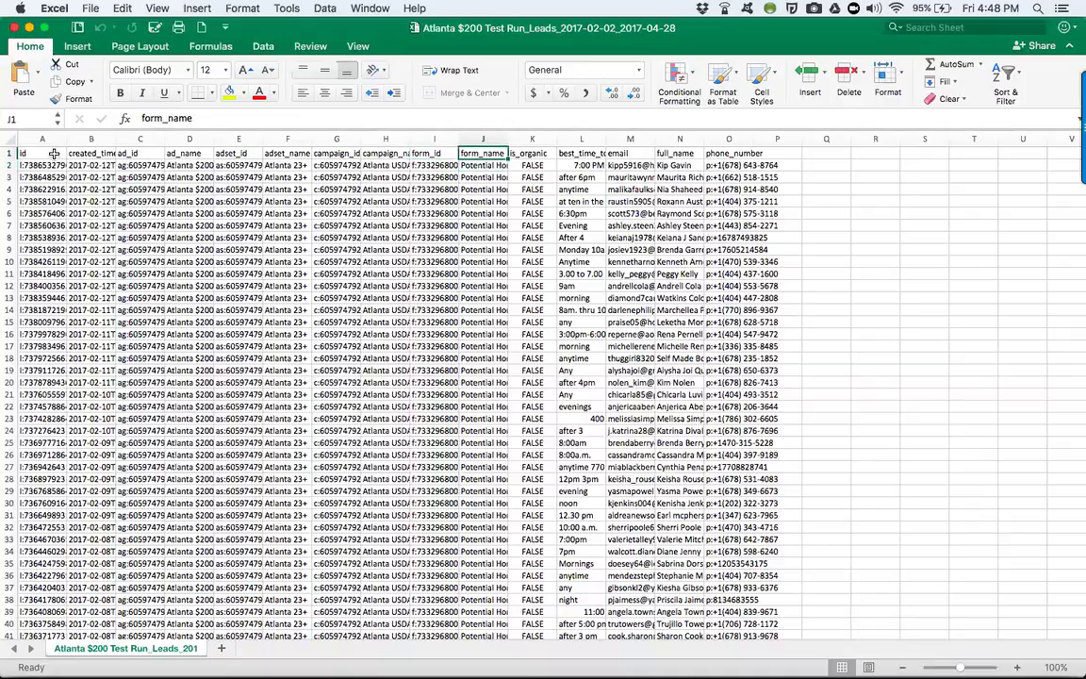
key("Right")
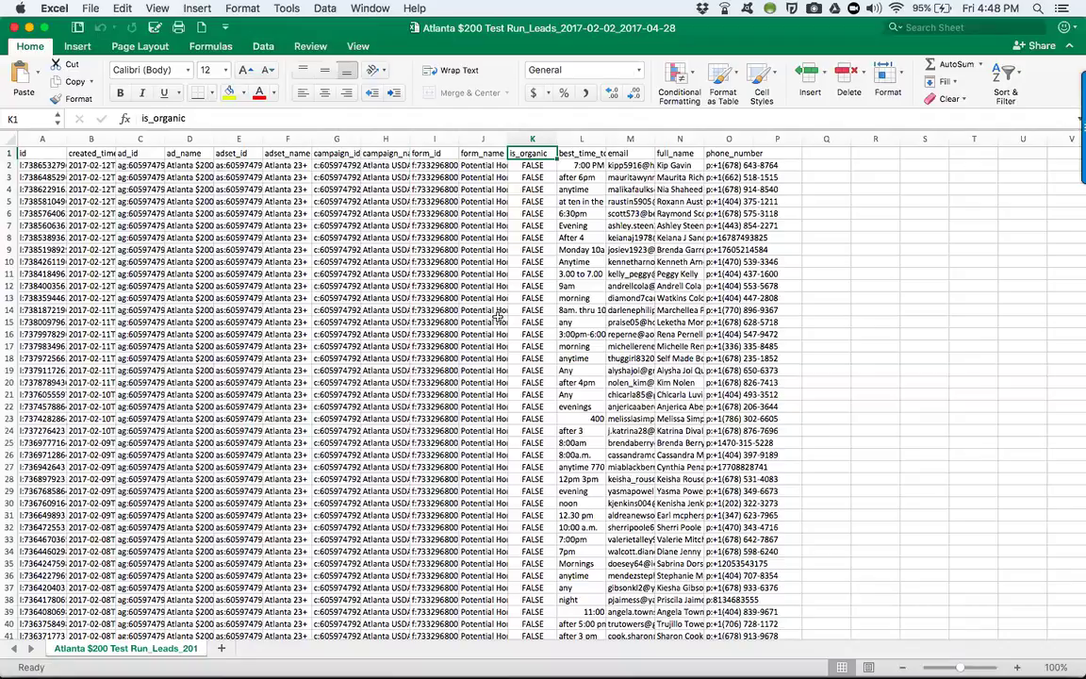
left_click(677, 165)
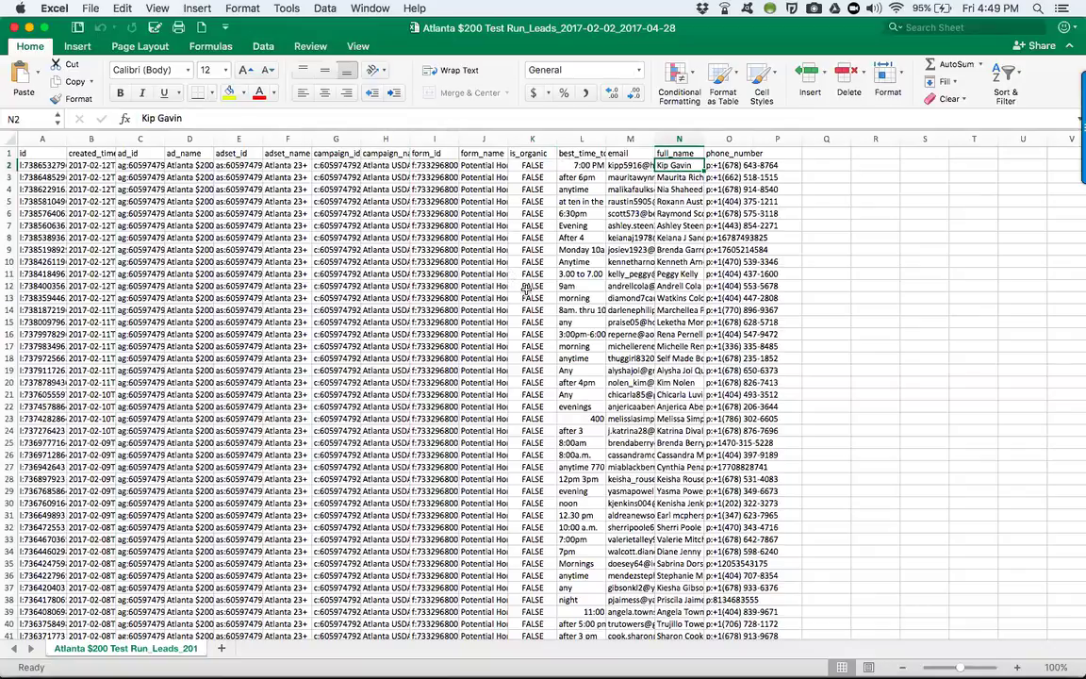
scroll(529, 290, "down", 12)
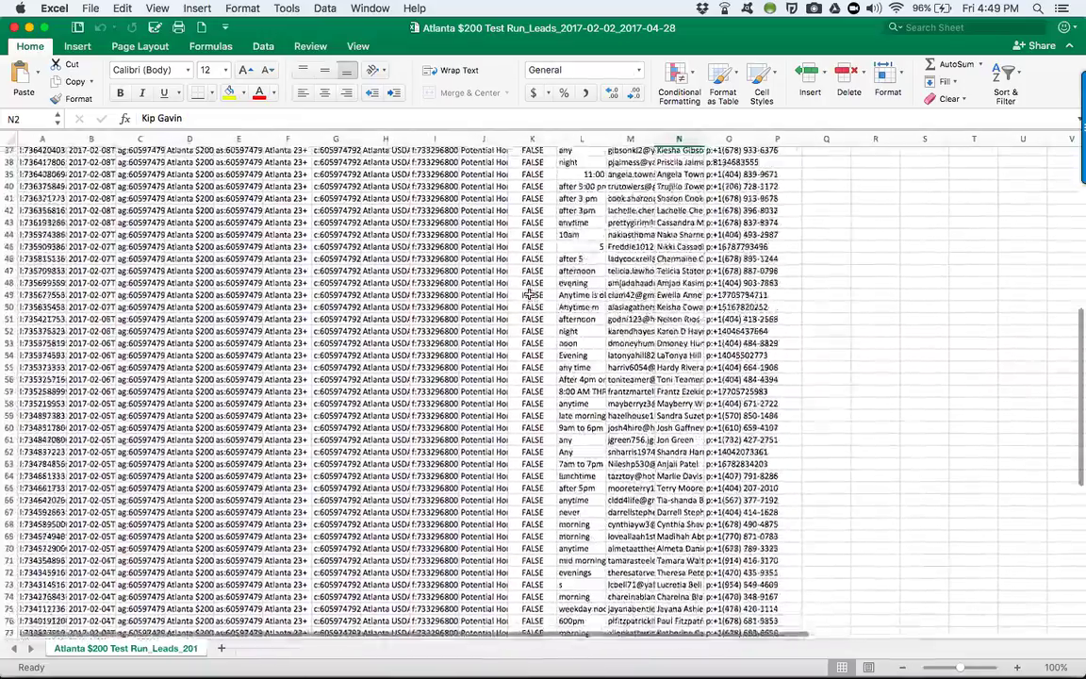
scroll(529, 292, "down", 7)
scroll(531, 294, "up", 9)
scroll(528, 291, "up", 10)
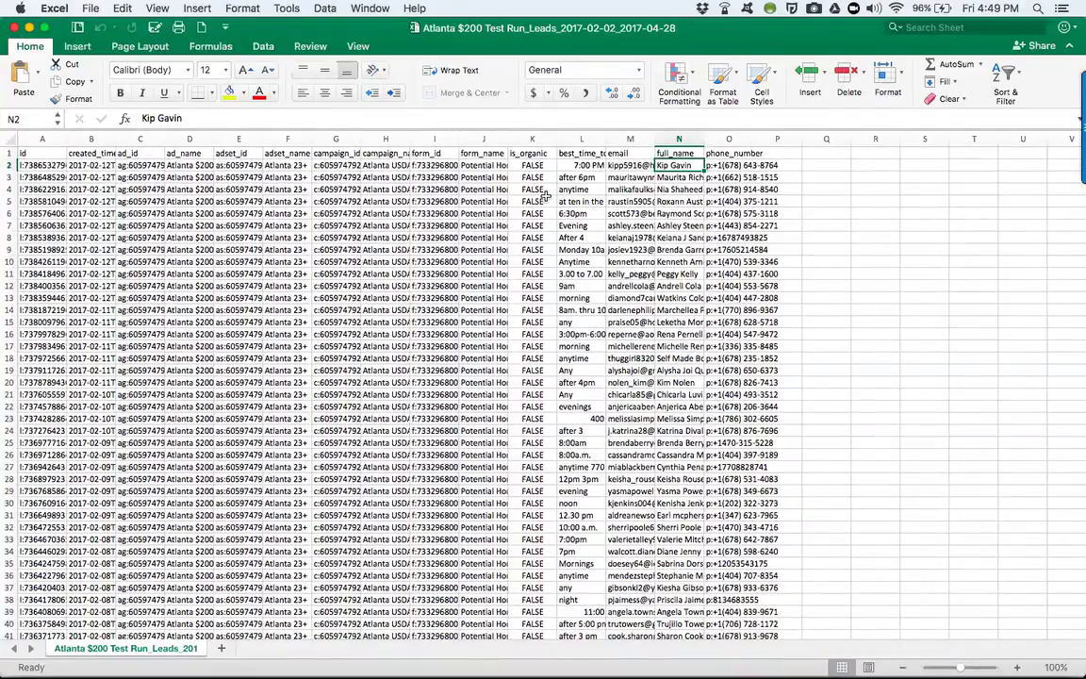
left_click(581, 153)
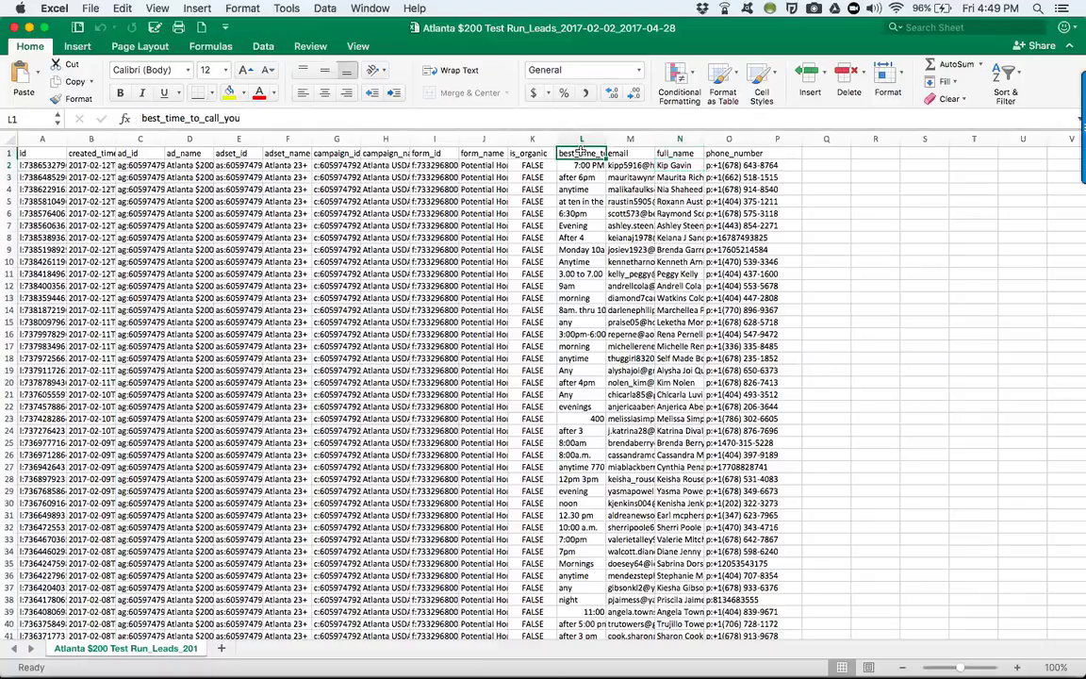
key("Down")
key("Down")
key("Down")
key("Up")
key("Up")
key("Right")
key("Down")
key("Down")
key("Down")
key("Down")
key("Up")
key("Up")
key("Up")
key("Up")
key("Right")
key("Down")
key("Down")
key("Up")
key("Up")
key("Right")
key("Down")
key("Down")
key("Down")
key("Down")
key("Down")
key("Down")
key("Up")
key("Up")
key("Up")
key("Up")
key("Up")
key("Up")
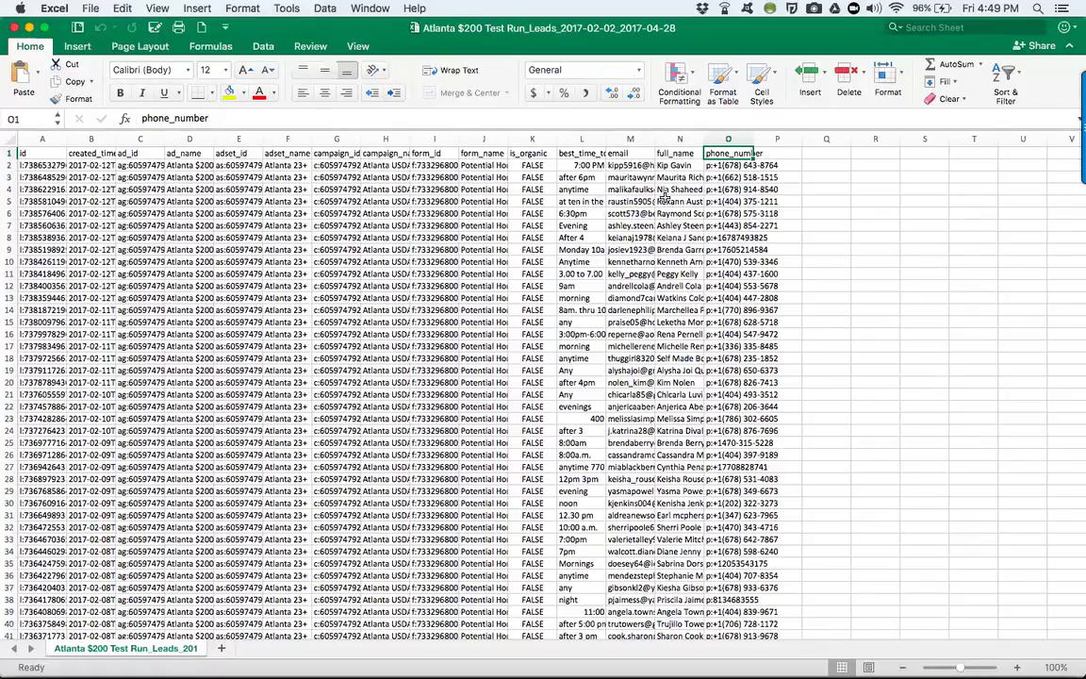
left_click(598, 178)
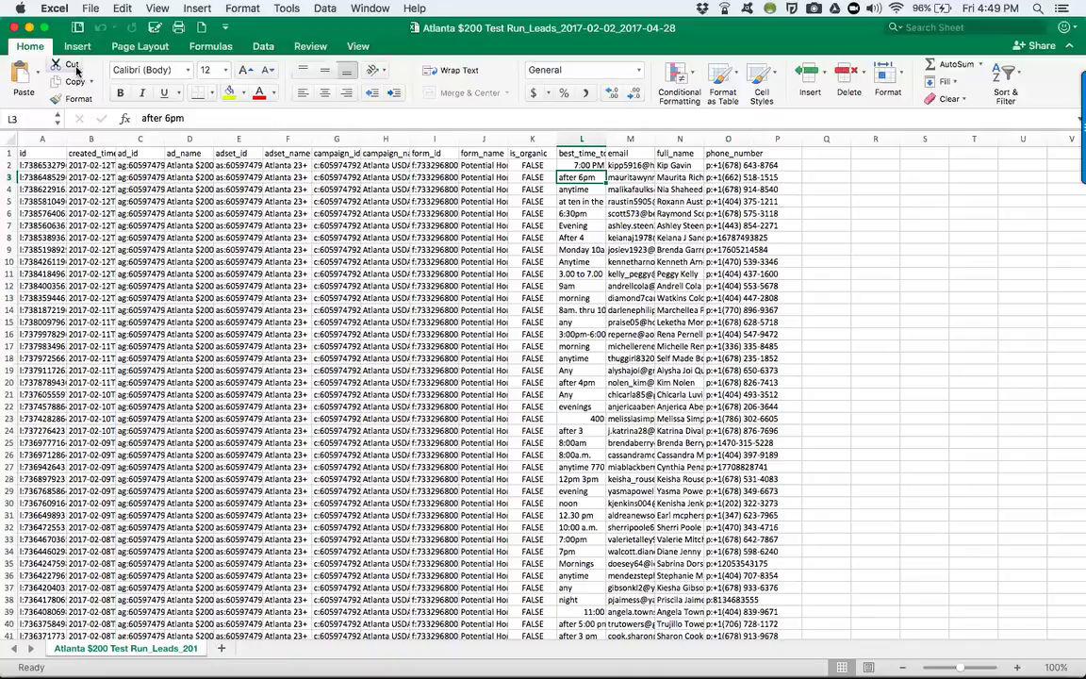
left_click(562, 153)
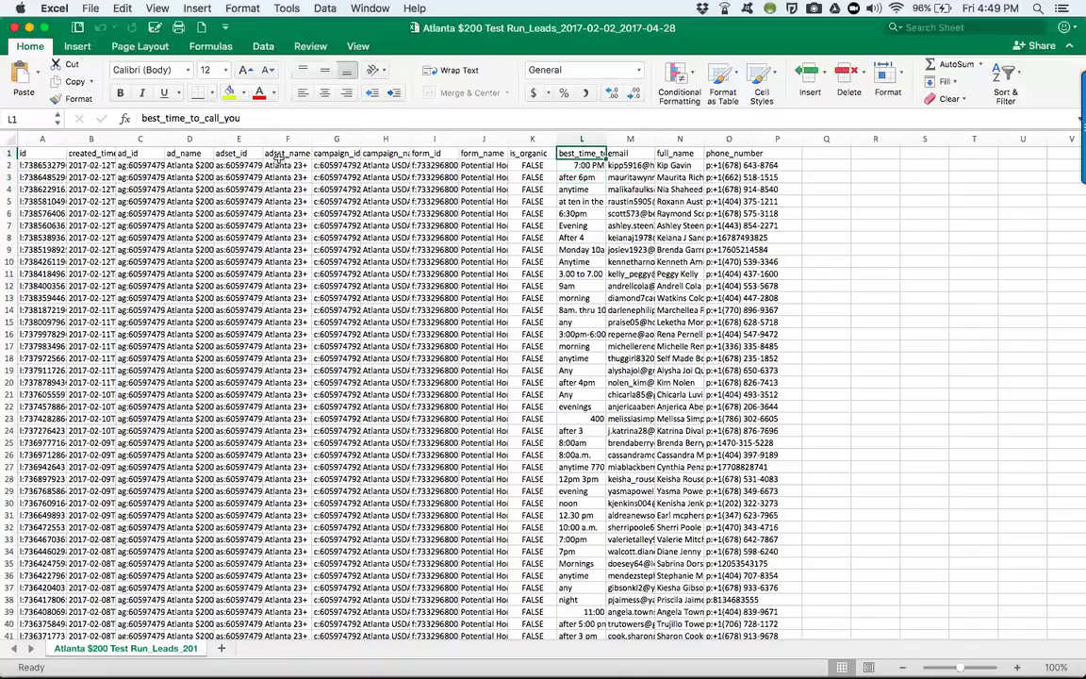
- Minimize the Excel workbook and switch to the Facebook Lead Ads Notification page on leadsync.me
left_click(28, 28)
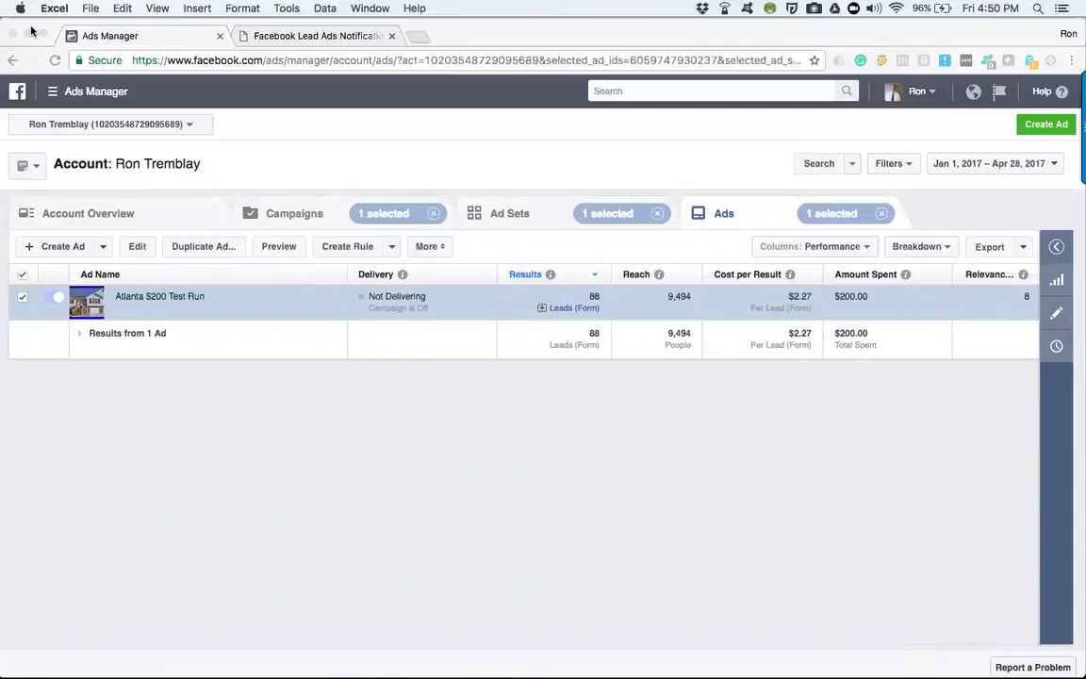
left_click(283, 36)
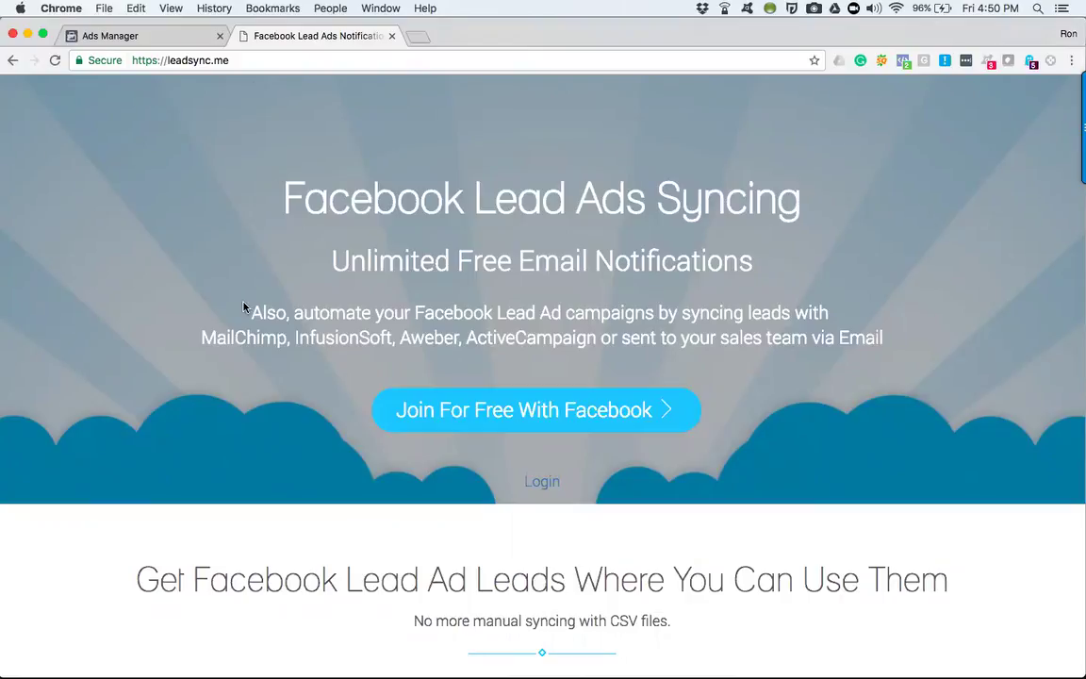
- Scroll down to Leadsync's Pricing section: free Basic, Business $19/month, Agency $99/month
scroll(243, 307, "down", 8)
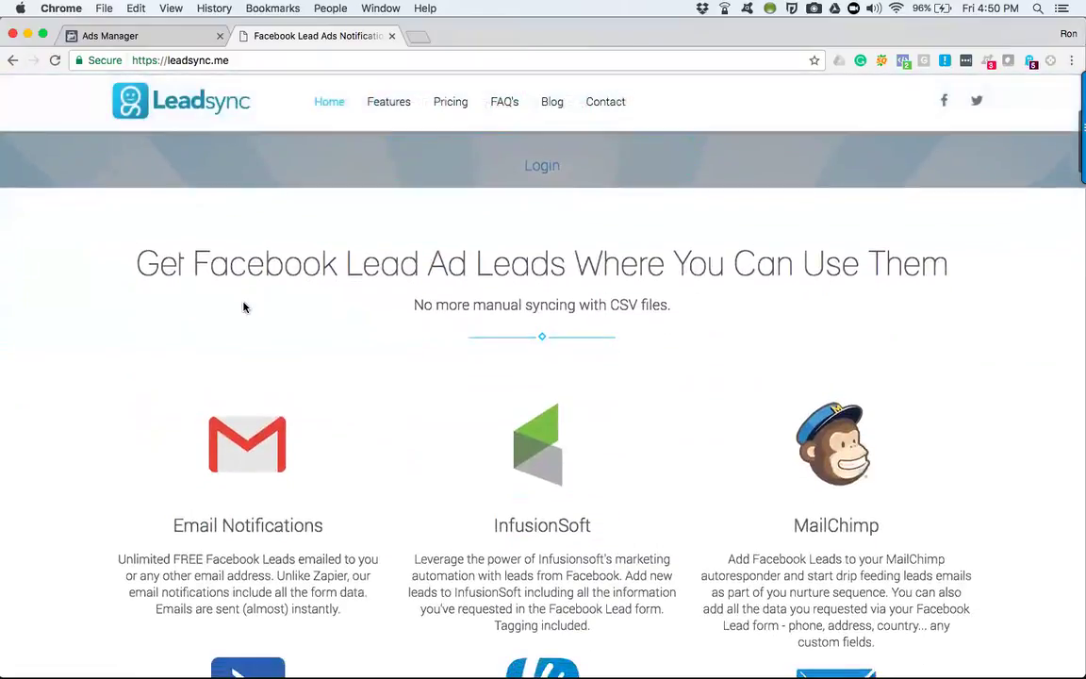
scroll(243, 307, "down", 2)
scroll(243, 307, "down", 10)
scroll(243, 306, "down", 15)
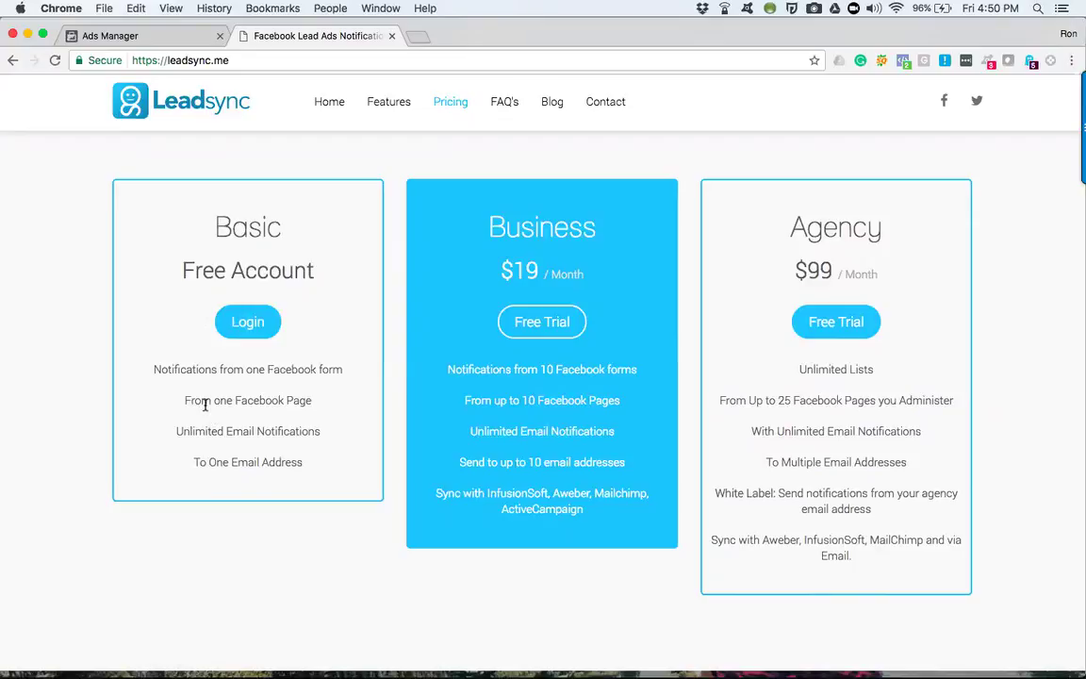
left_click_drag(167, 363, 351, 369)
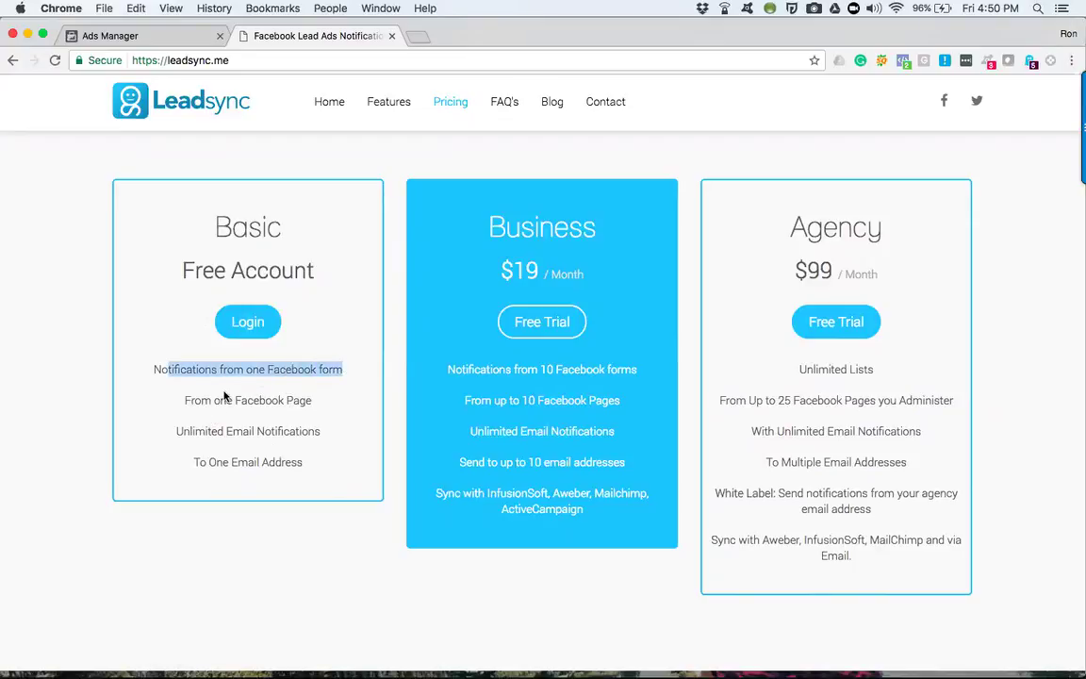
left_click_drag(193, 461, 307, 465)
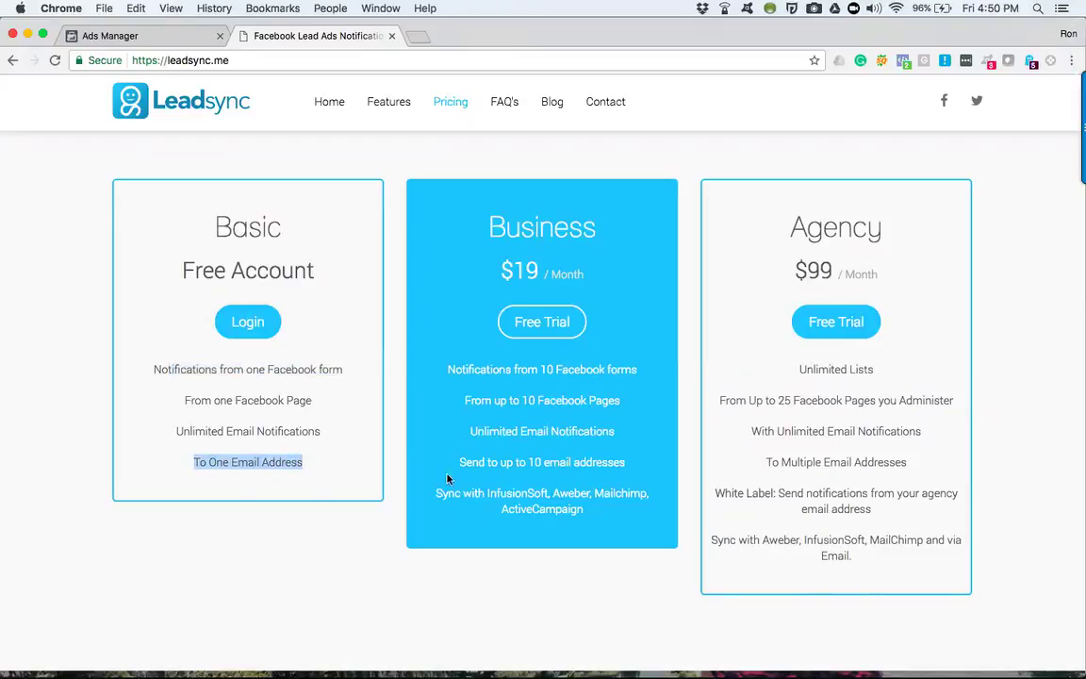
left_click(447, 440)
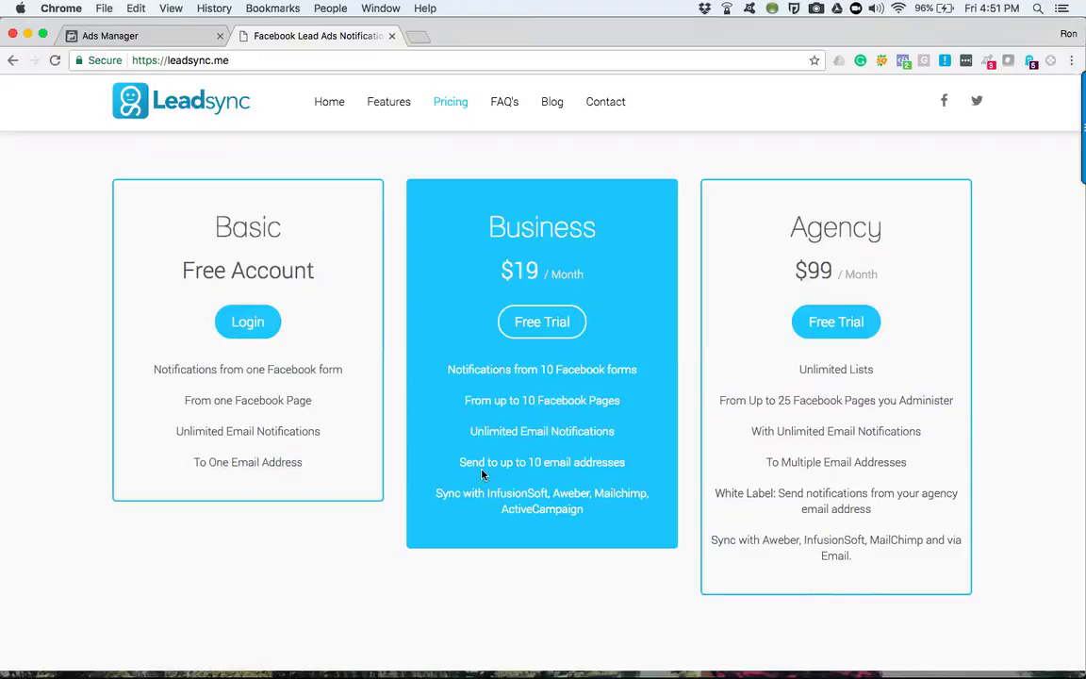
left_click_drag(459, 462, 625, 462)
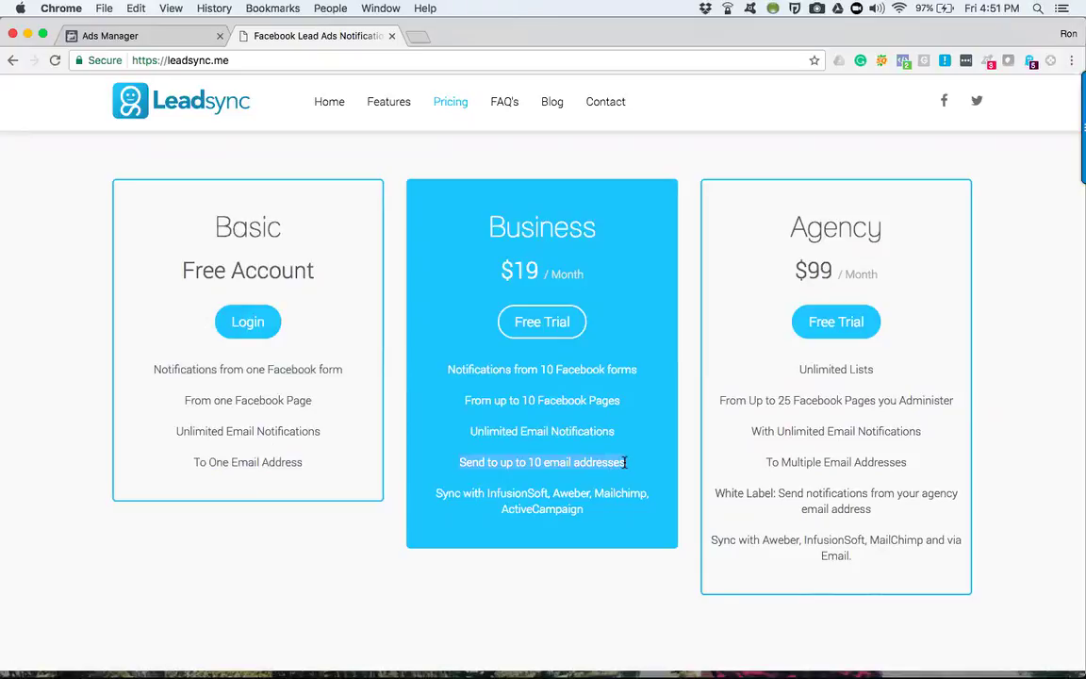
left_click(594, 462)
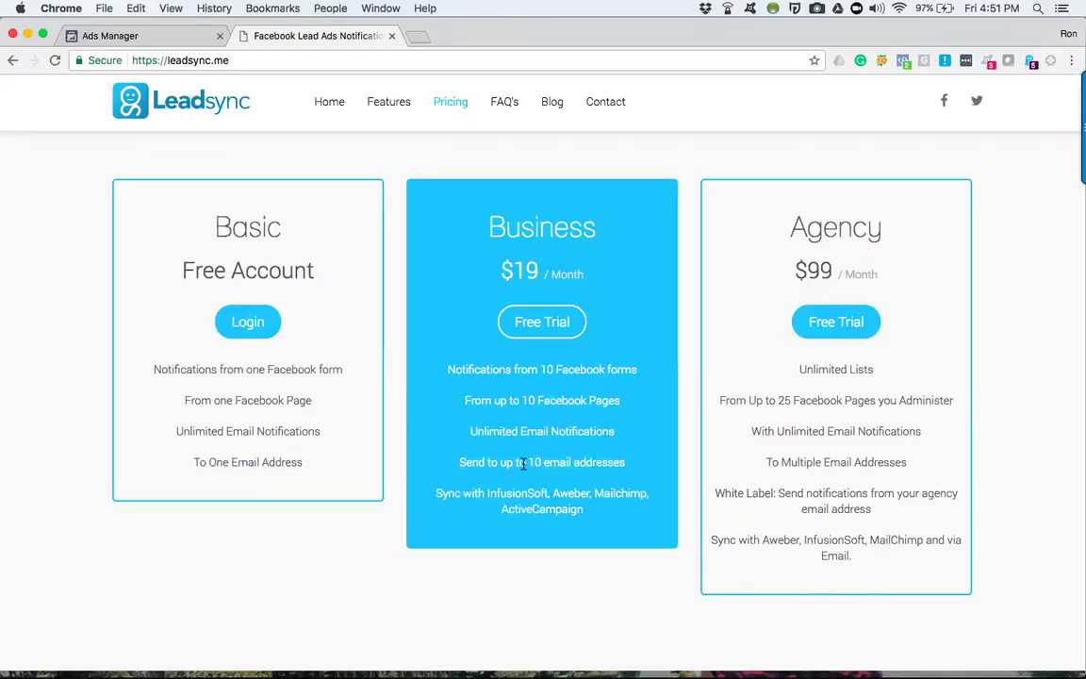